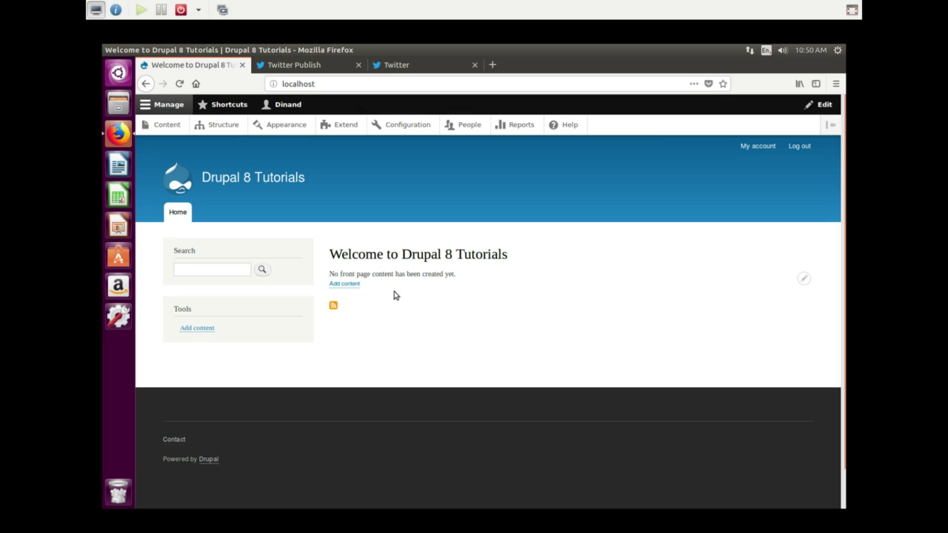
Step: Go to Structure > Block layout > Custom block library, which lists no custom blocks yet
click(223, 126)
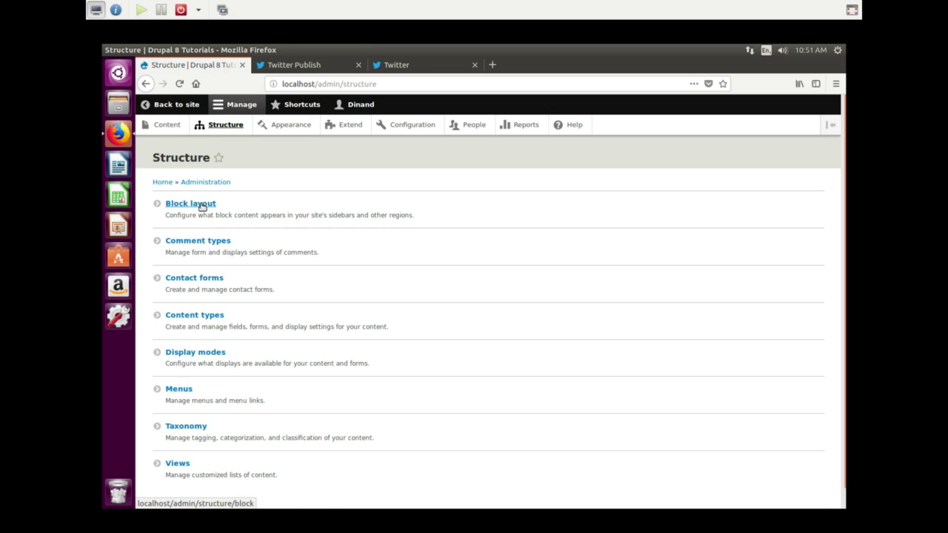
click(203, 207)
click(255, 190)
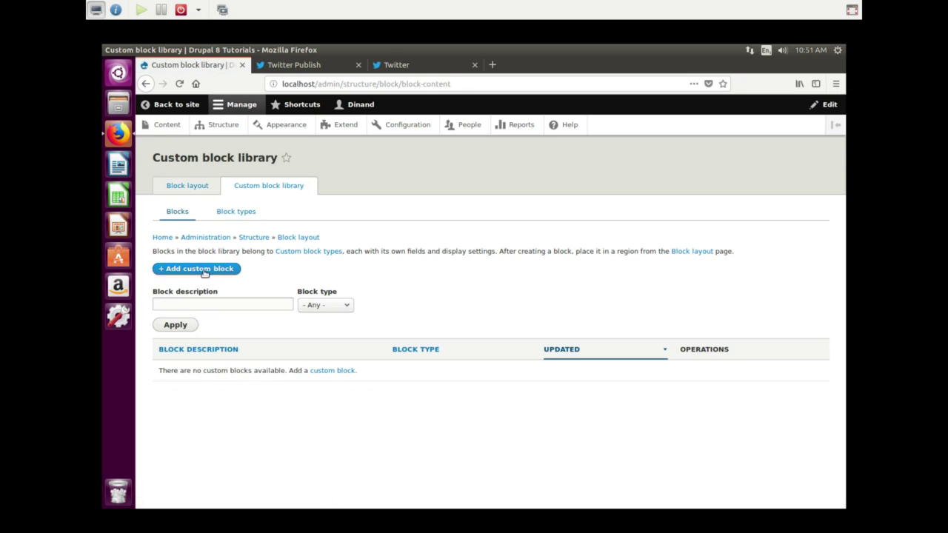
Step: Add a custom block described 'Twitter Follow' with its body text format set to Full HTML
click(223, 269)
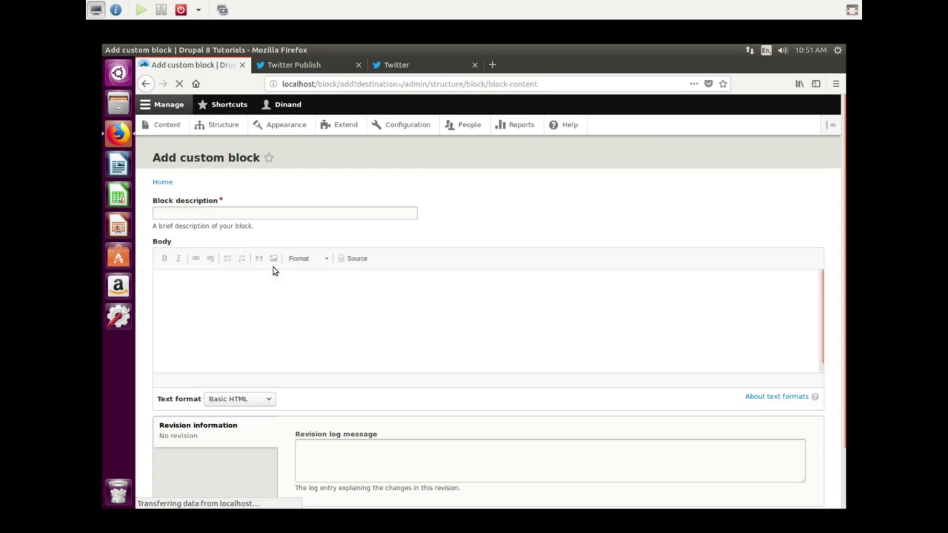
click(241, 215)
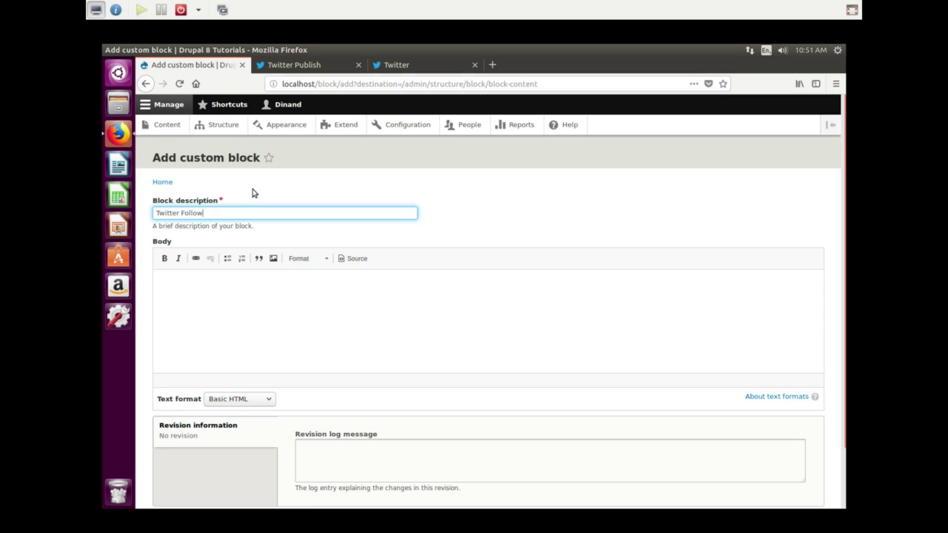
click(234, 288)
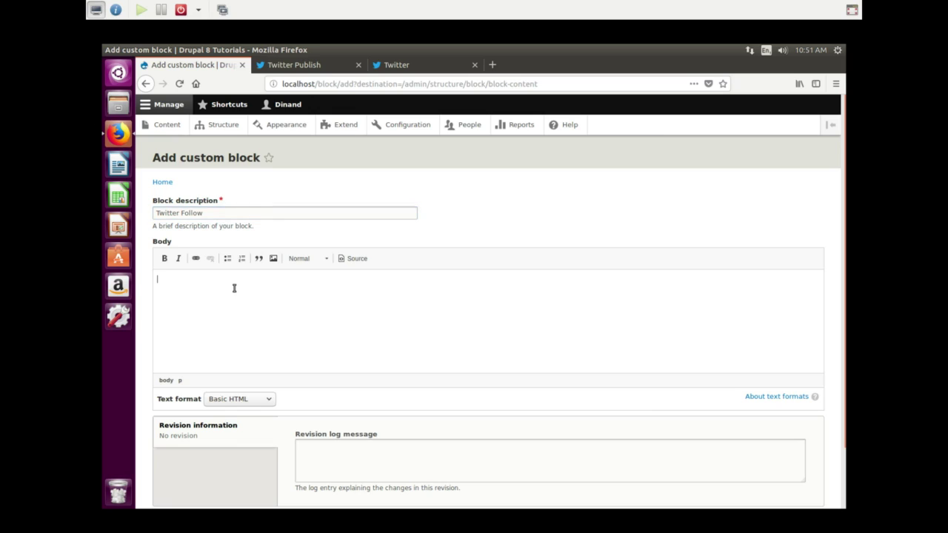
click(264, 399)
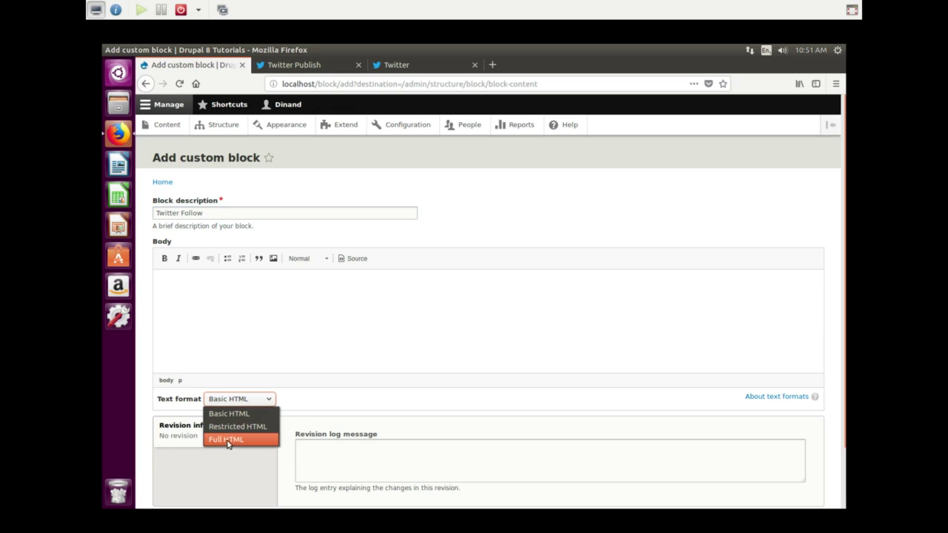
click(228, 440)
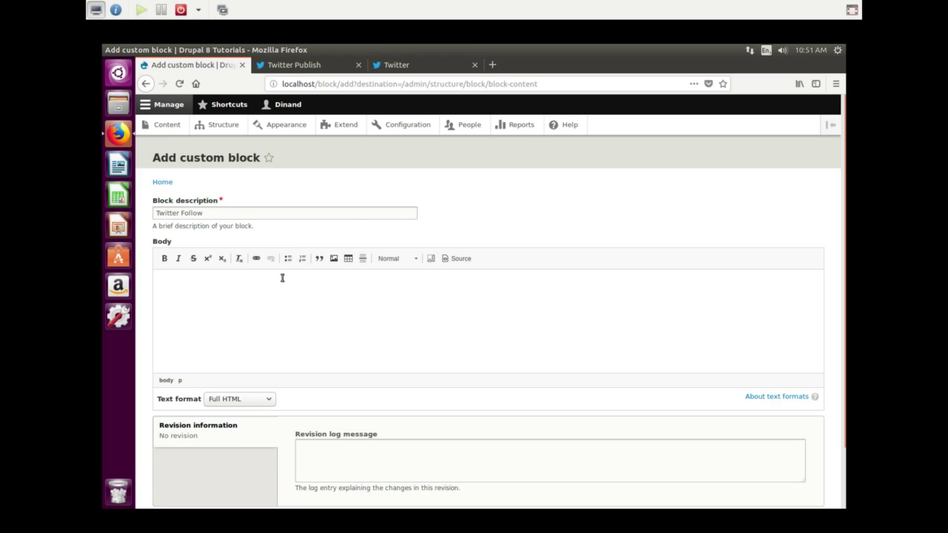
click(282, 278)
Step: In Twitter Publish, choose Twitter Buttons > Follow Button and enter the account's Twitter username
click(307, 69)
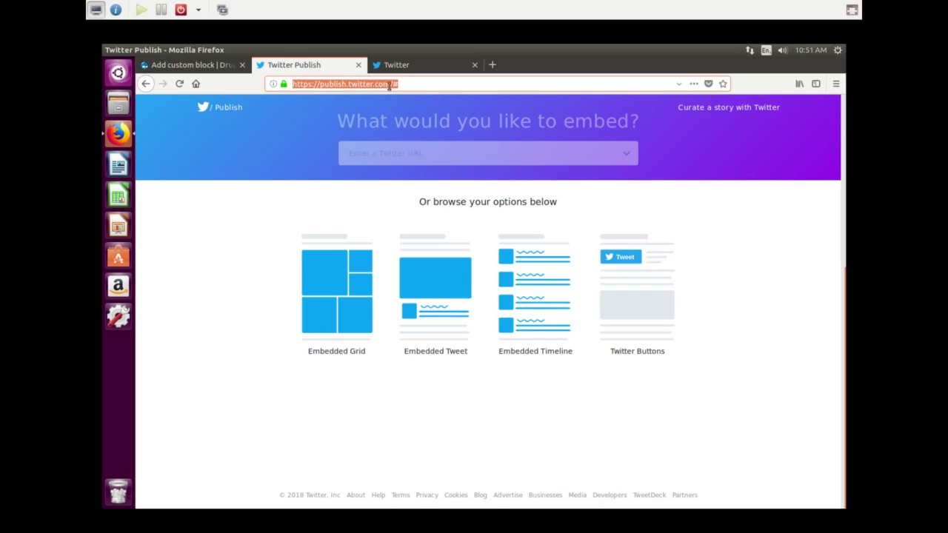
drag(400, 84, 292, 85)
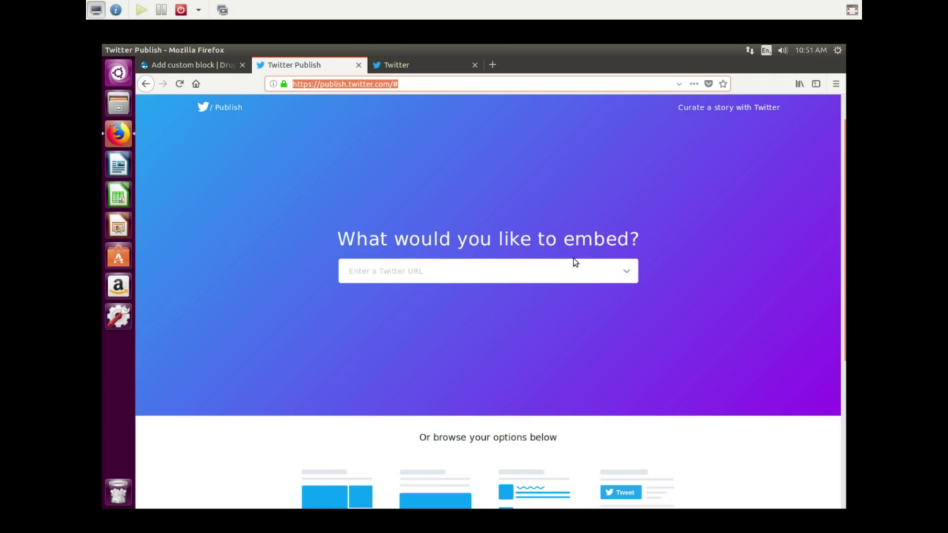
scroll(288, 188, down, 5)
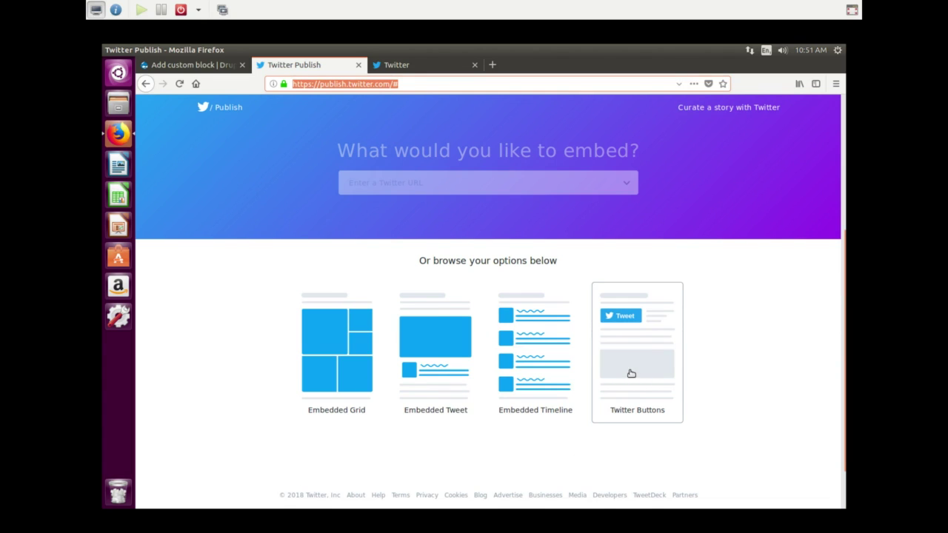
click(631, 373)
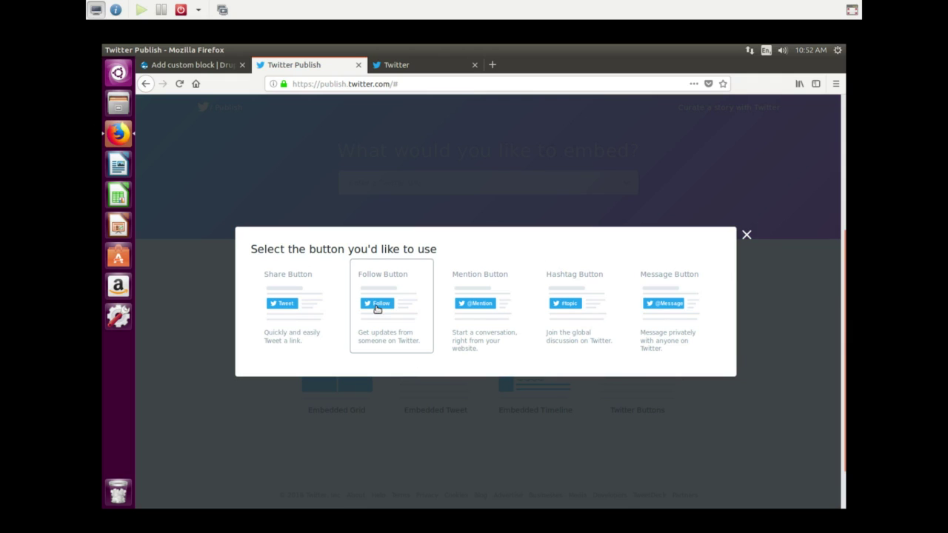
click(377, 308)
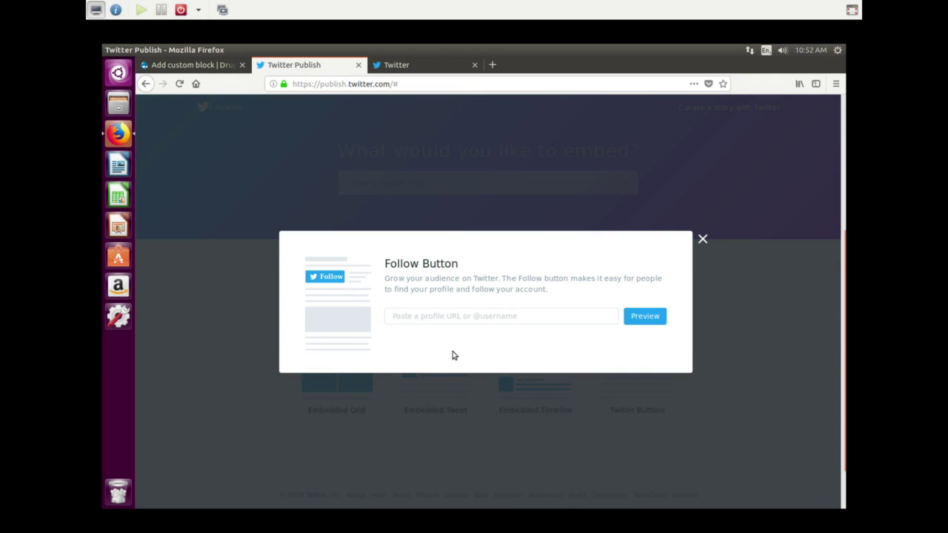
text(@de)
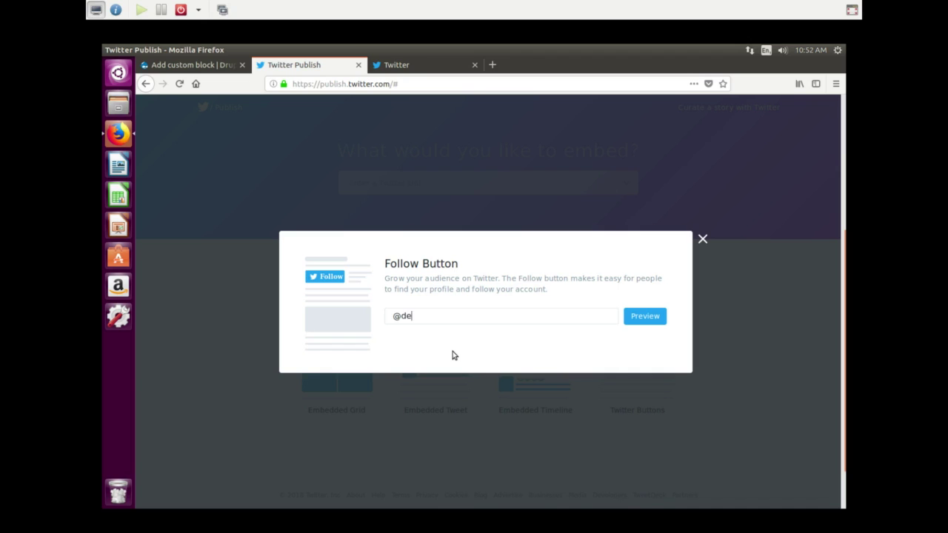
text(bomadevstudio)
Step: Generate the Follow button preview and tick Large Button in its customization options
click(643, 318)
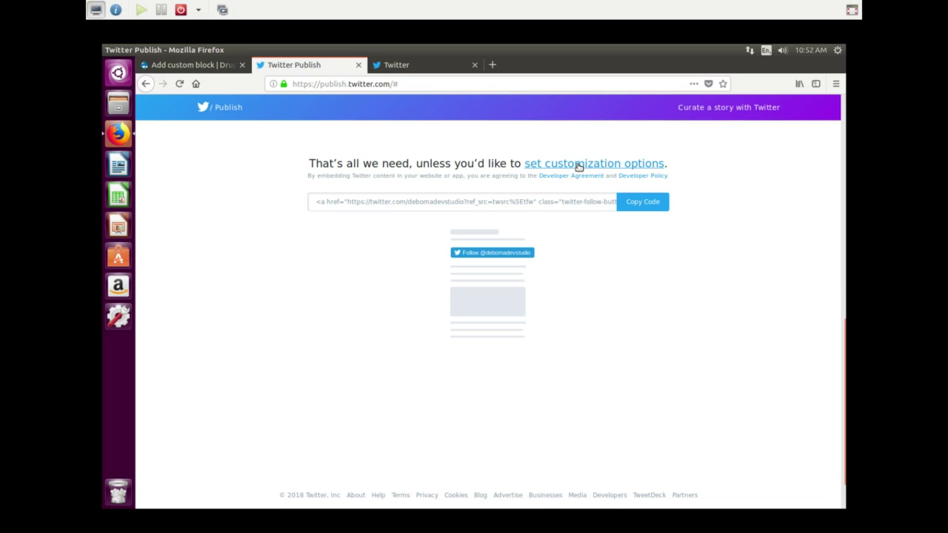
click(578, 166)
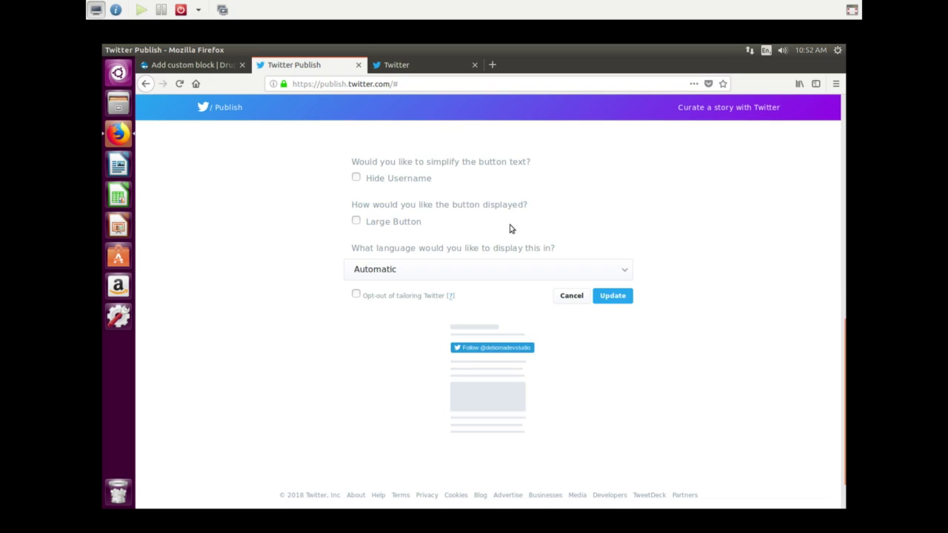
click(356, 179)
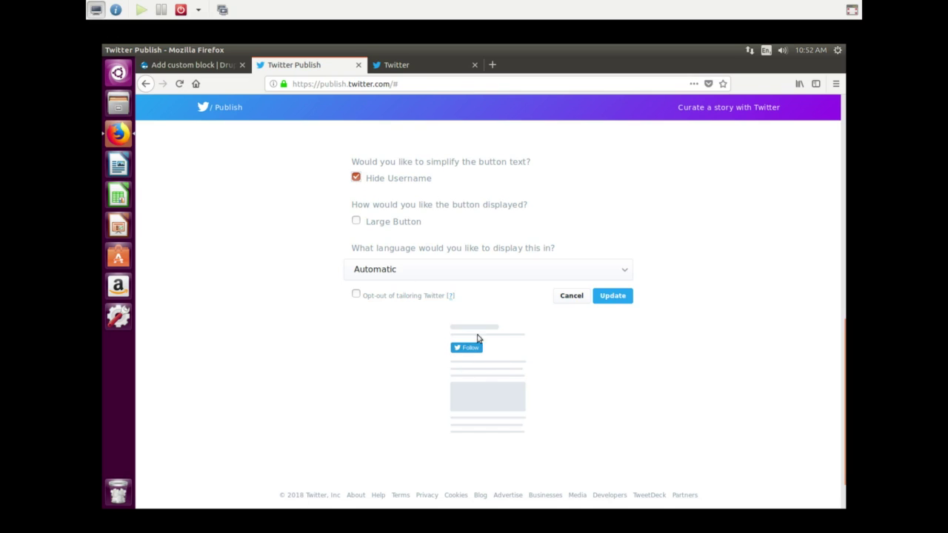
click(358, 181)
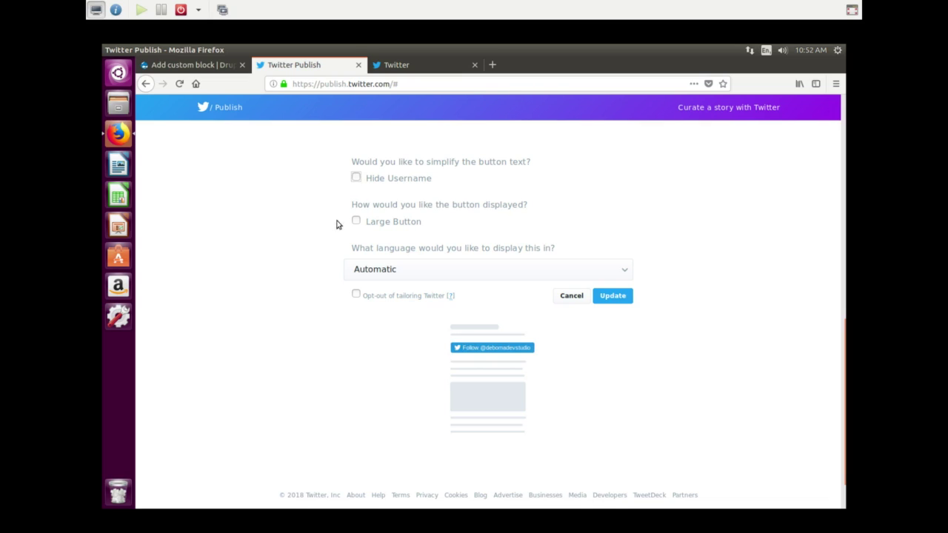
click(357, 221)
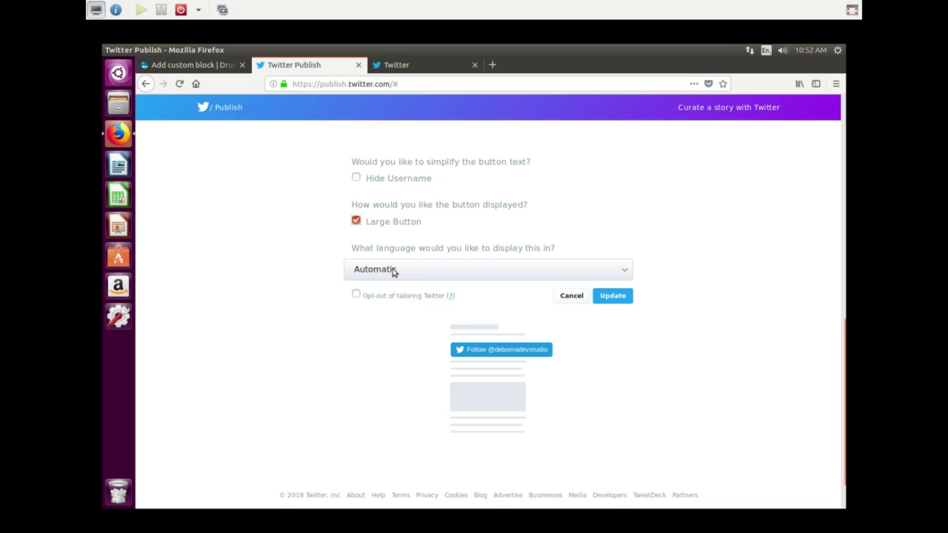
Step: Update the large Follow button and copy its generated embed code
click(614, 298)
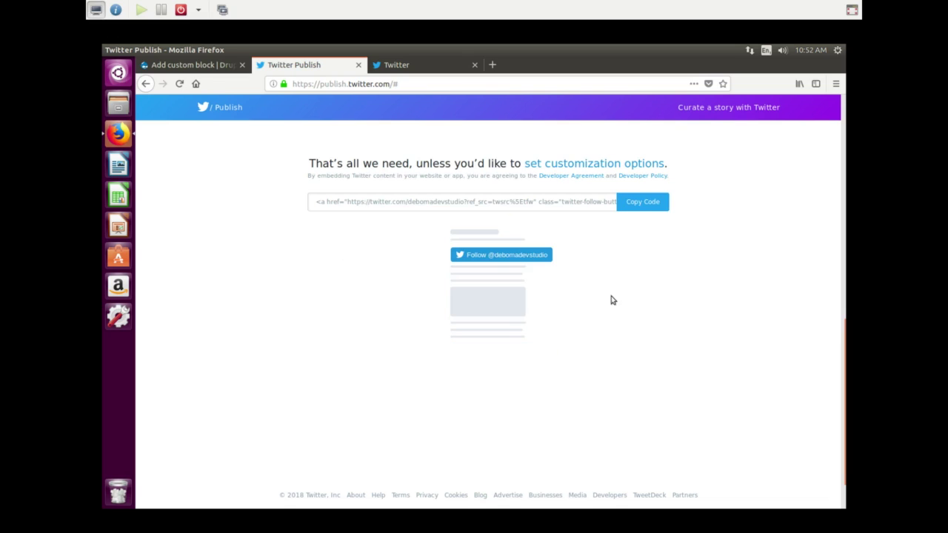
click(325, 205)
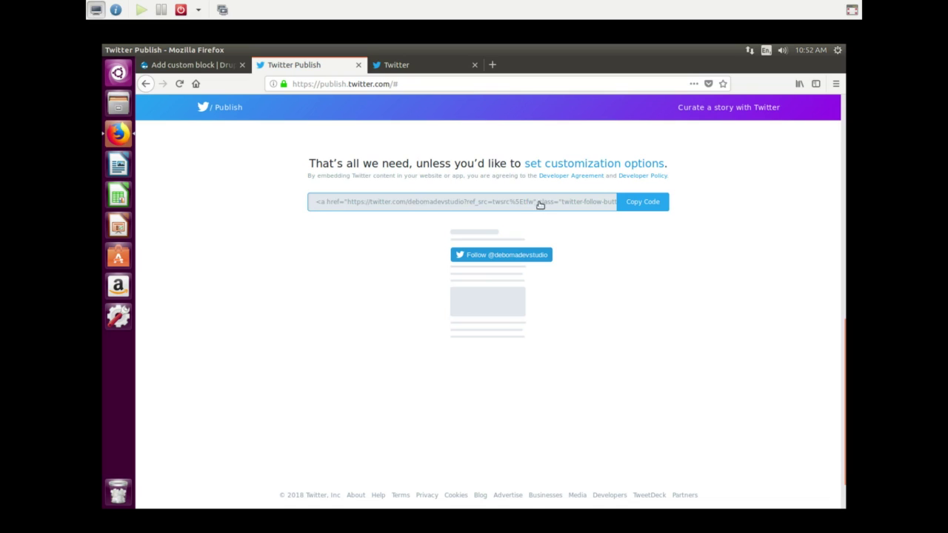
click(643, 202)
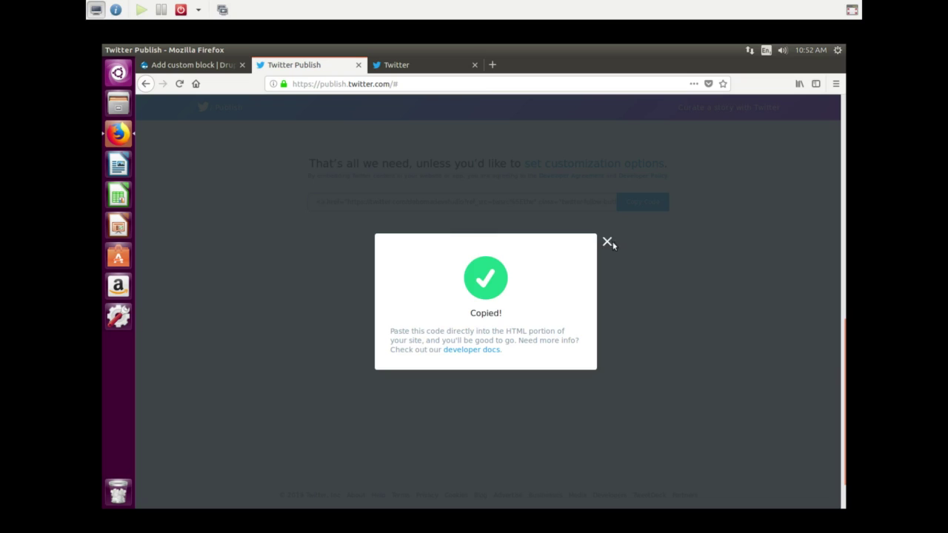
click(608, 241)
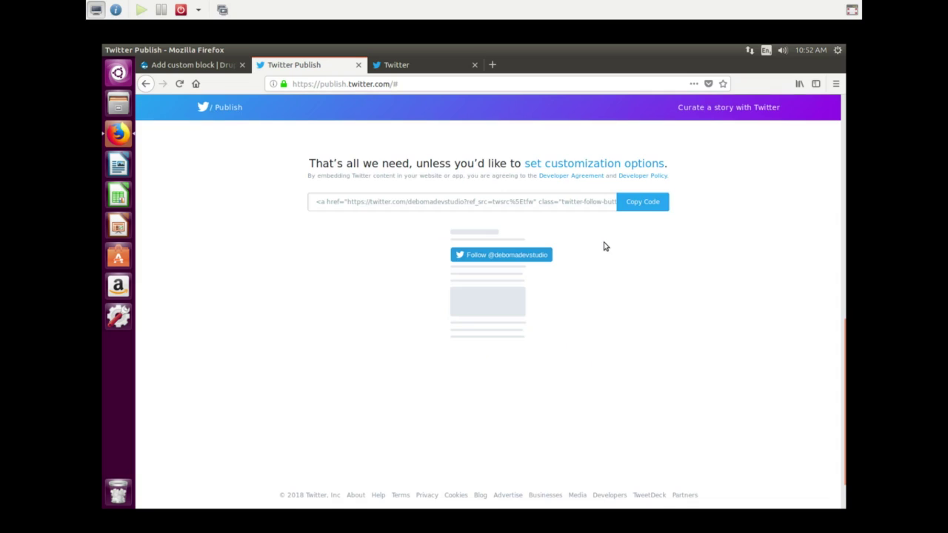
click(190, 64)
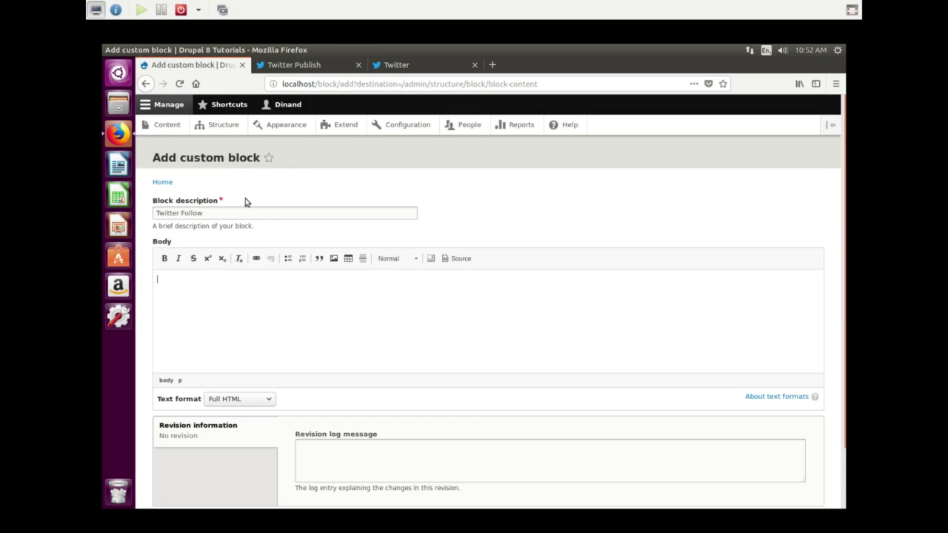
Step: Paste the Twitter embed code into the Body in Source mode and save the Twitter Follow block
click(255, 303)
click(464, 260)
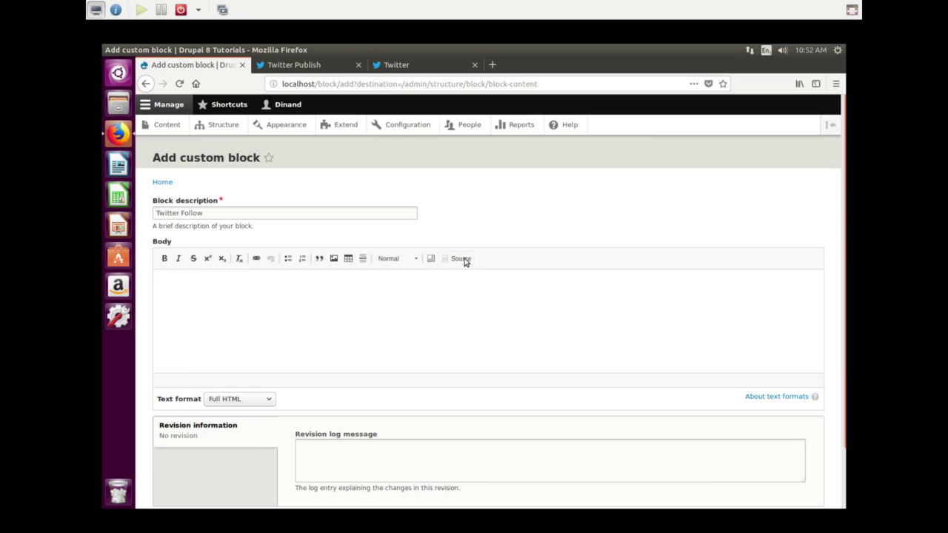
right_click(197, 284)
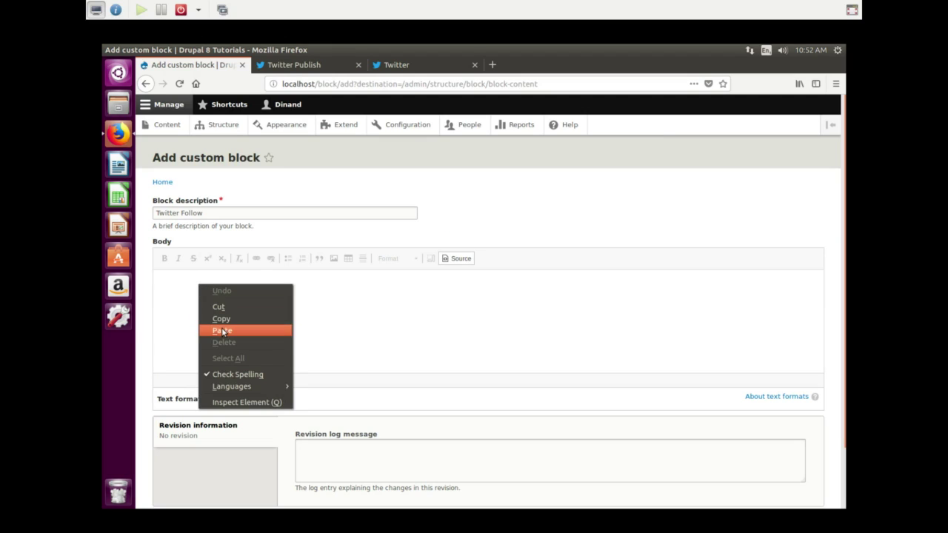
click(221, 331)
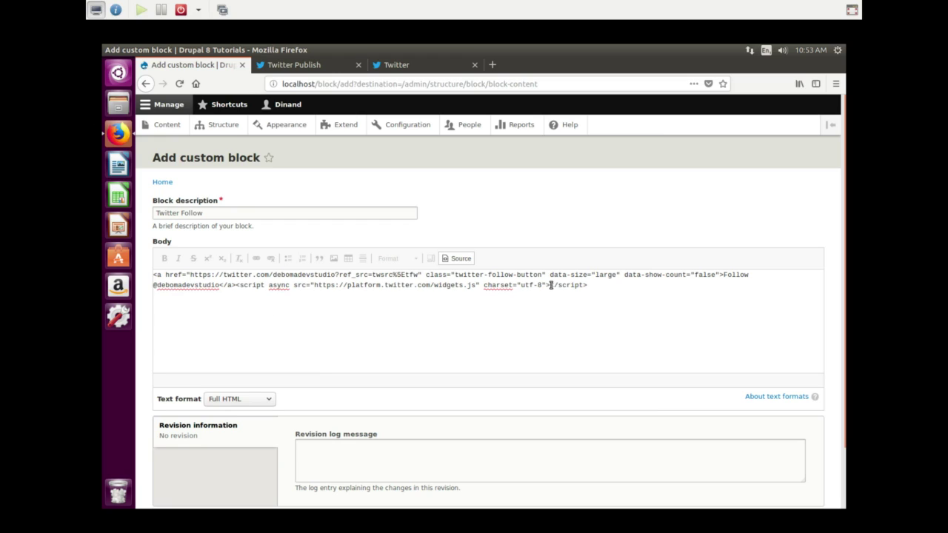
drag(551, 285, 592, 286)
click(455, 259)
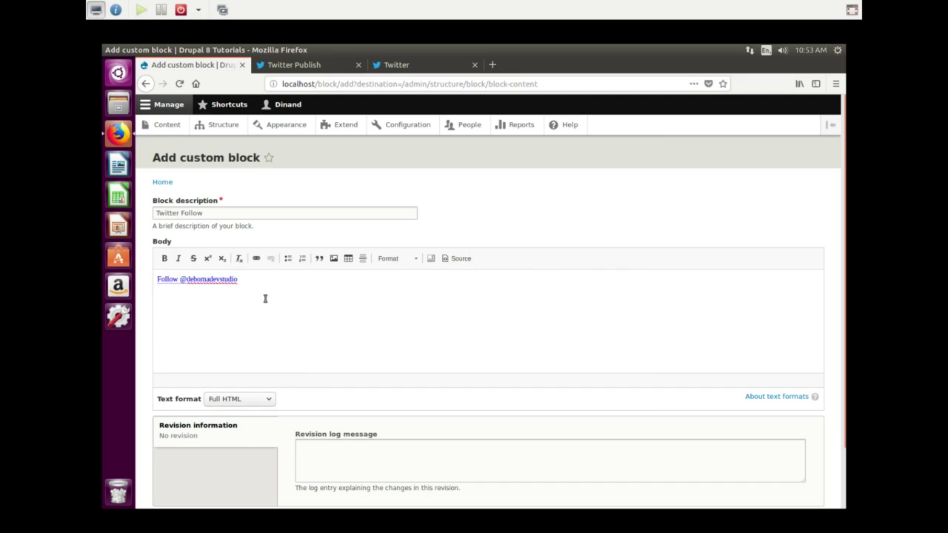
scroll(280, 286, down, 2)
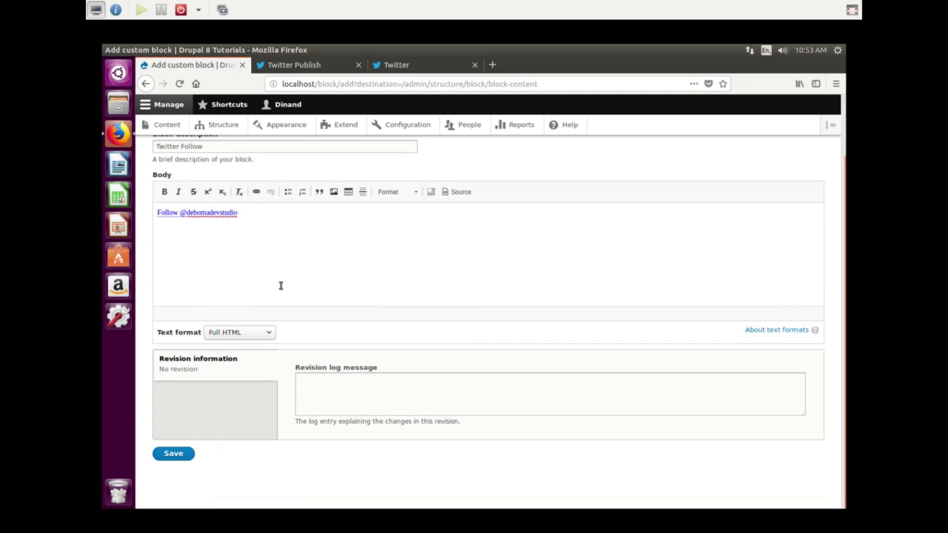
click(182, 454)
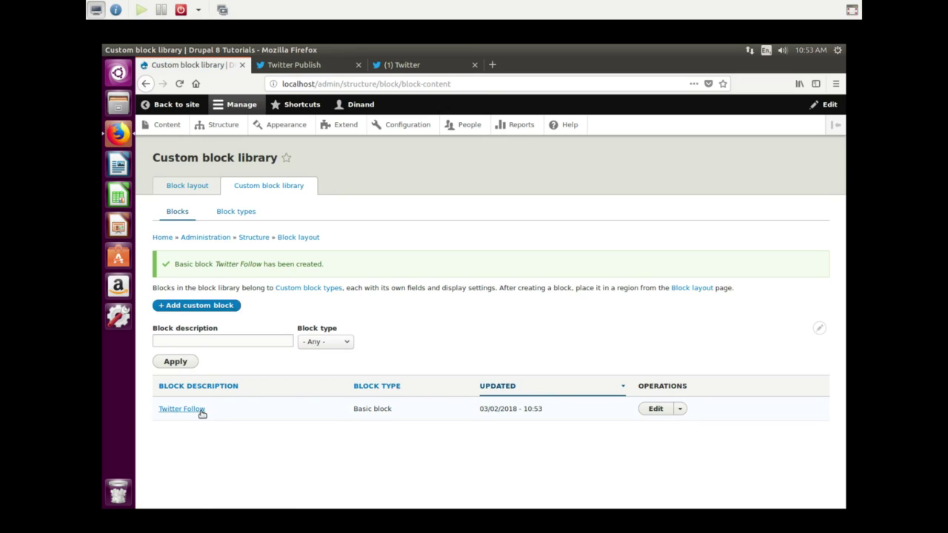
Step: Open Block layout and scroll down to the Sidebar first region
click(185, 186)
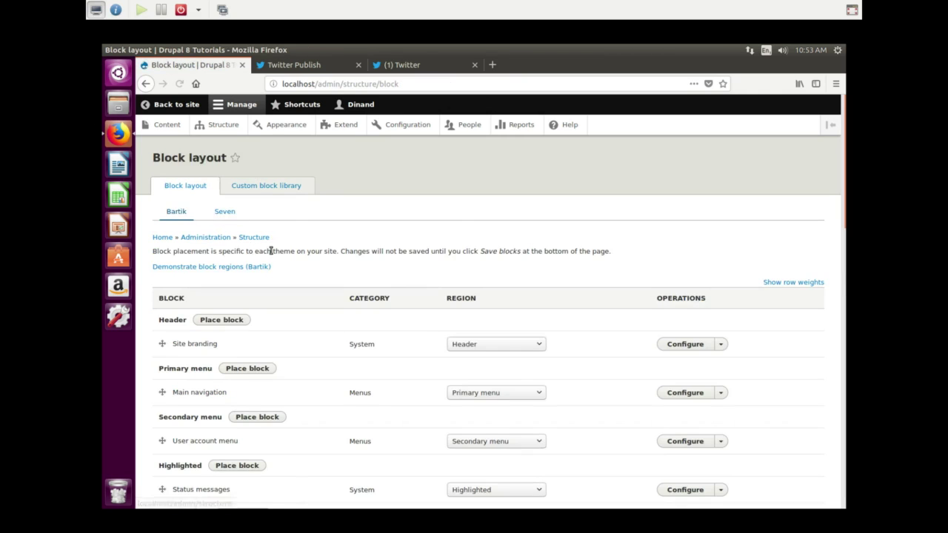
scroll(272, 250, down, 6)
scroll(293, 260, down, 6)
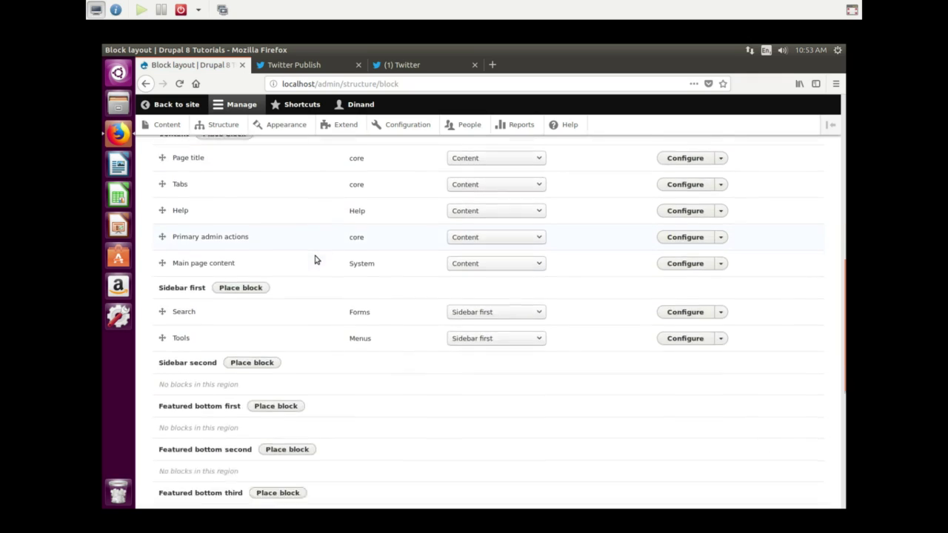
drag(159, 231, 207, 231)
Step: Place the Twitter Follow block into the Sidebar first region and save its configuration
click(237, 231)
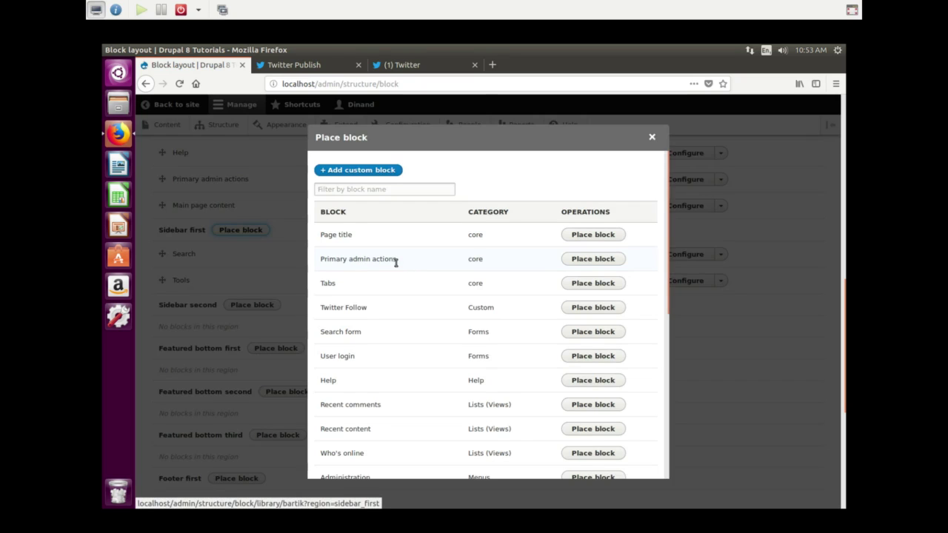
drag(317, 311, 504, 311)
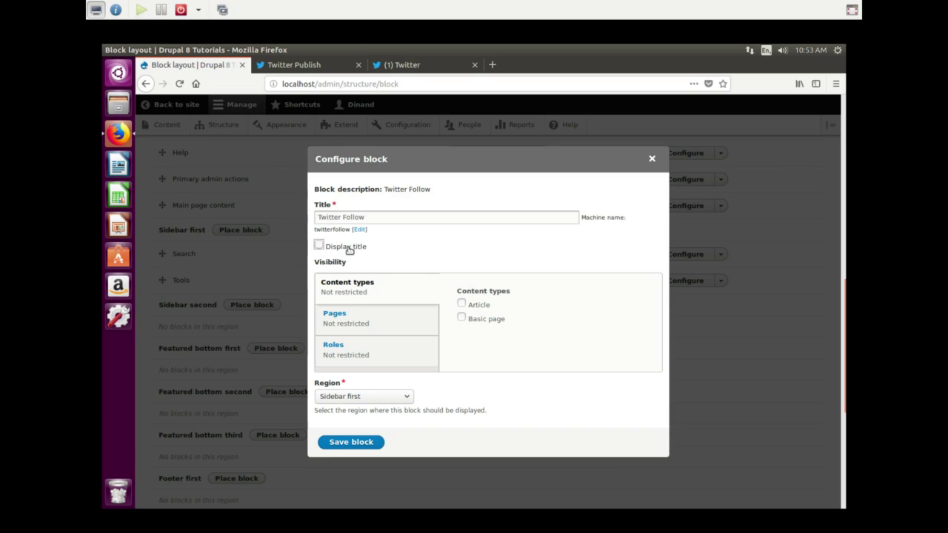
click(357, 447)
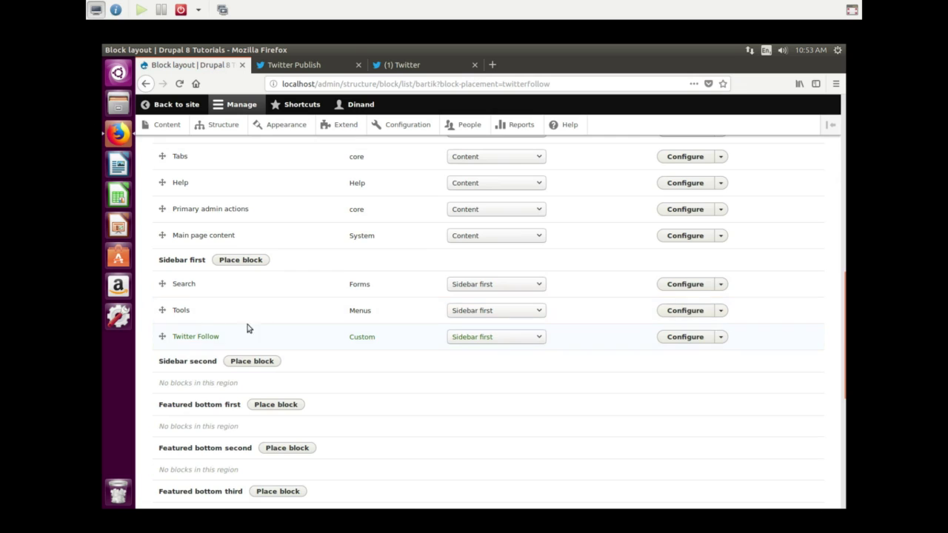
scroll(289, 319, down, 2)
Step: Save the block layout and return to the site's front page
scroll(296, 322, down, 5)
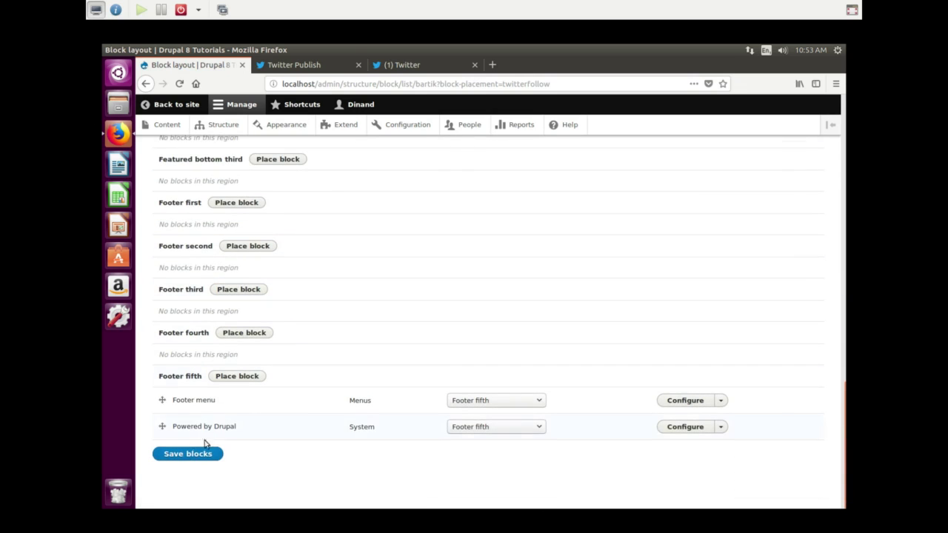
click(191, 454)
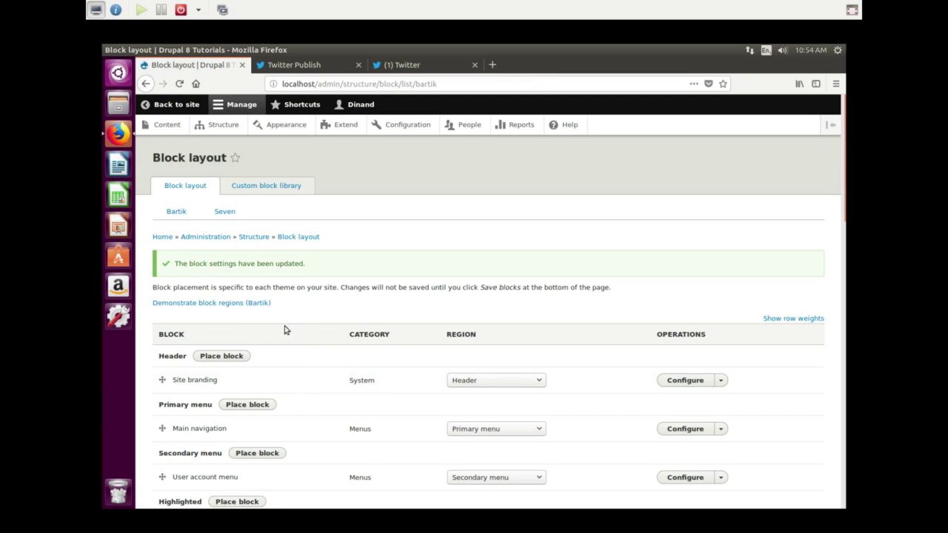
click(176, 106)
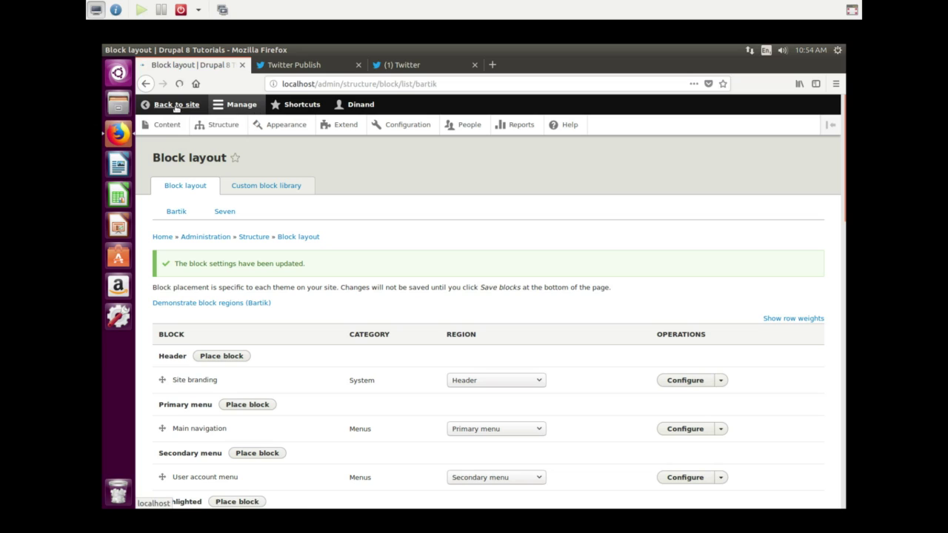